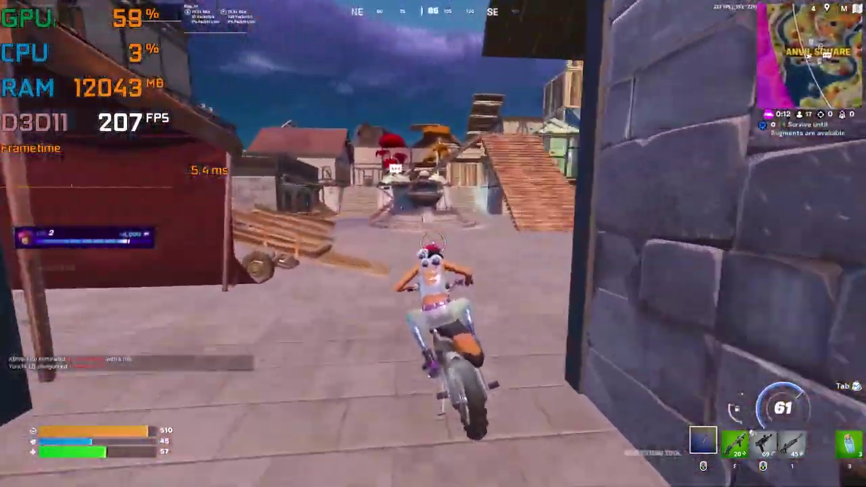
# In Fortnite, get off the motorbike, wall the player in with builds, then hold a shield potion.
pyautogui.press('e')
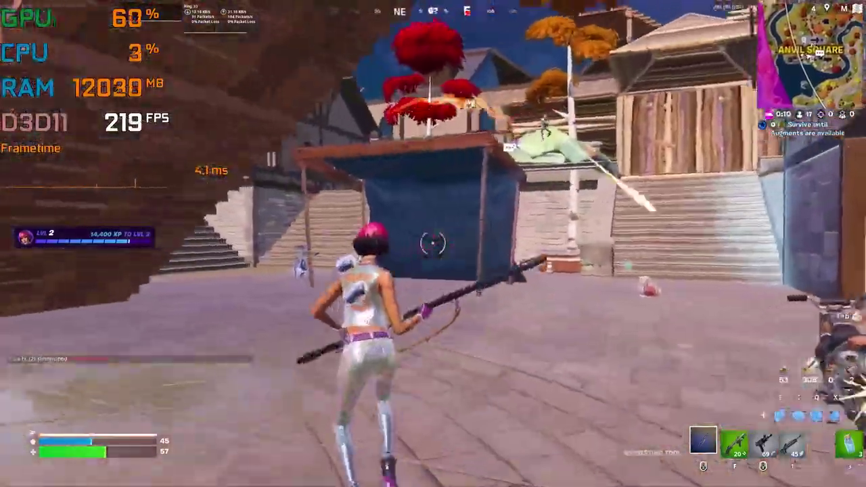
pyautogui.press('q')
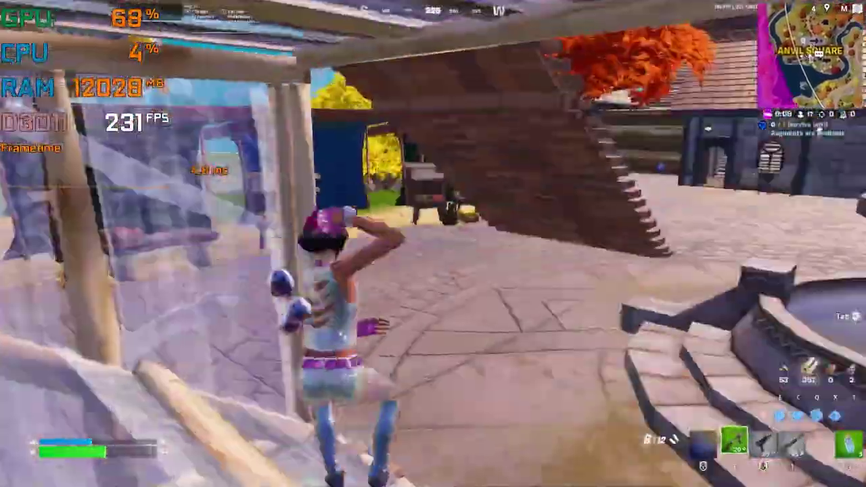
pyautogui.press('q')
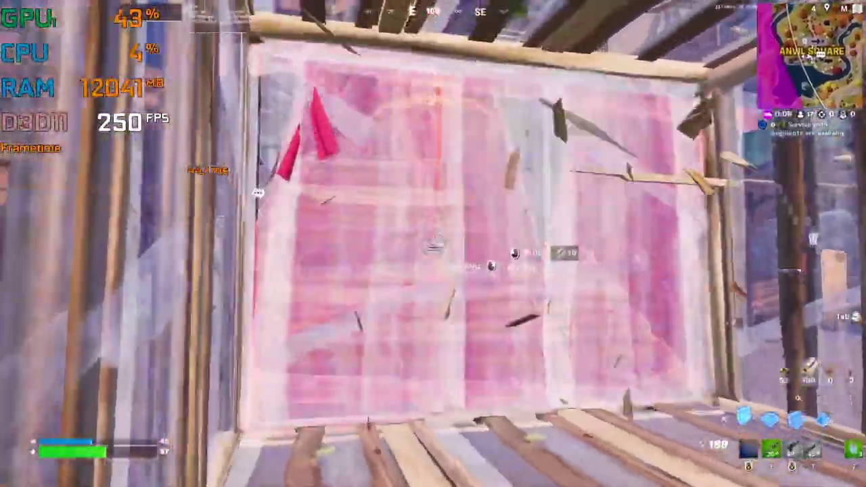
pyautogui.press('5')
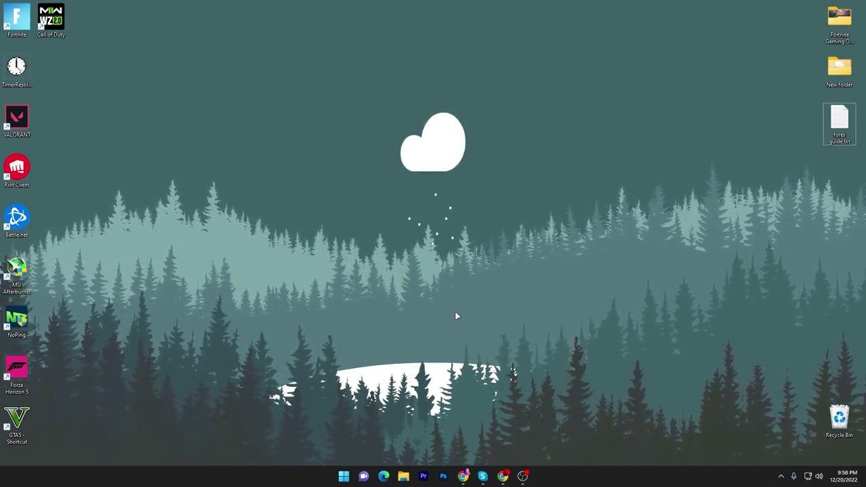
# Bring back the UPTO Packs site, open the stuttering-fix post, and scroll to its DOWNLOAD button.
pyautogui.click(511, 474)
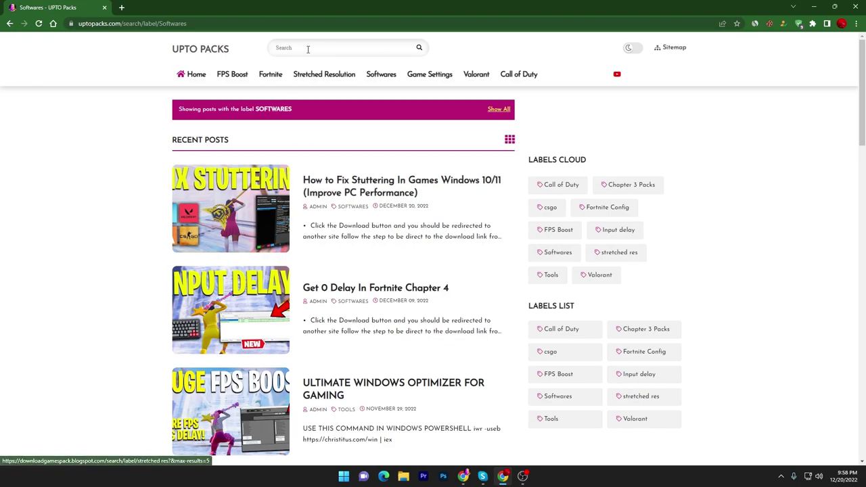
pyautogui.click(222, 203)
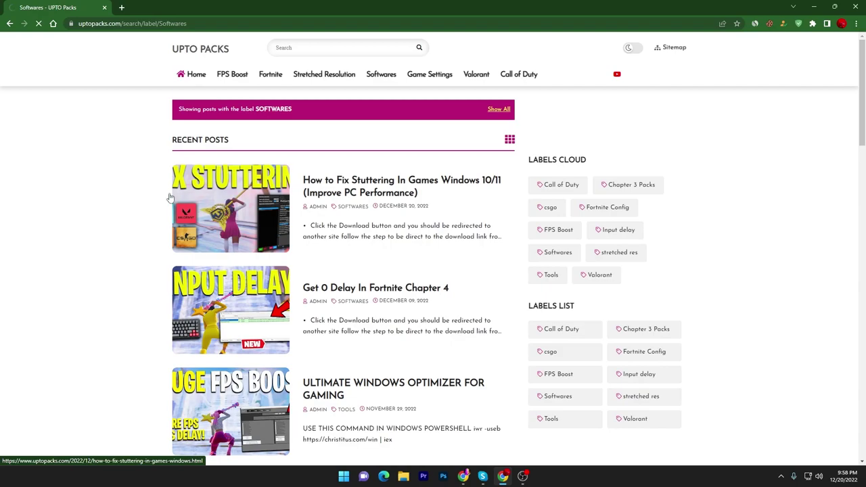
pyautogui.scroll(-3, 270, 250)
pyautogui.scroll(-2, 339, 310)
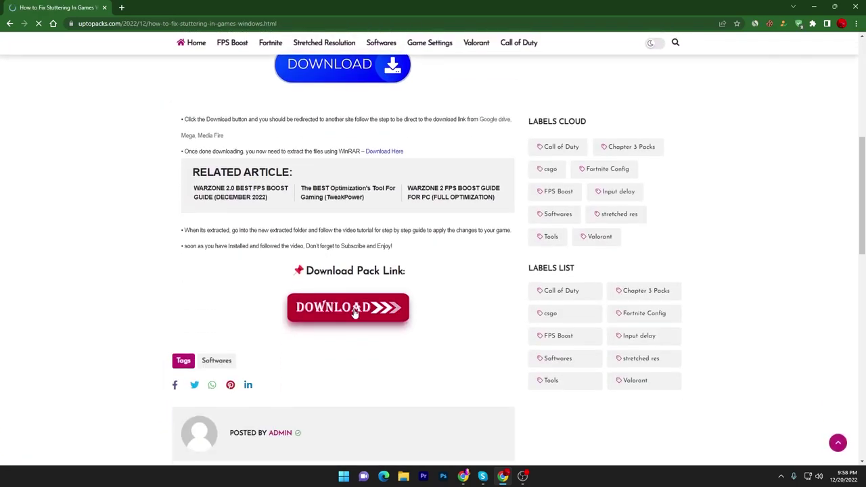
# Follow the post's DOWNLOAD link to the MSI Afterburner page, then minimize Chrome.
pyautogui.click(353, 310)
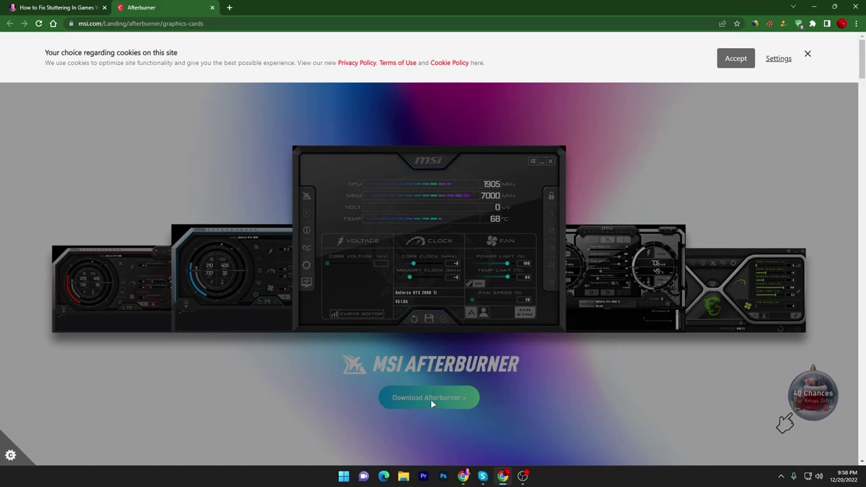
pyautogui.click(812, 8)
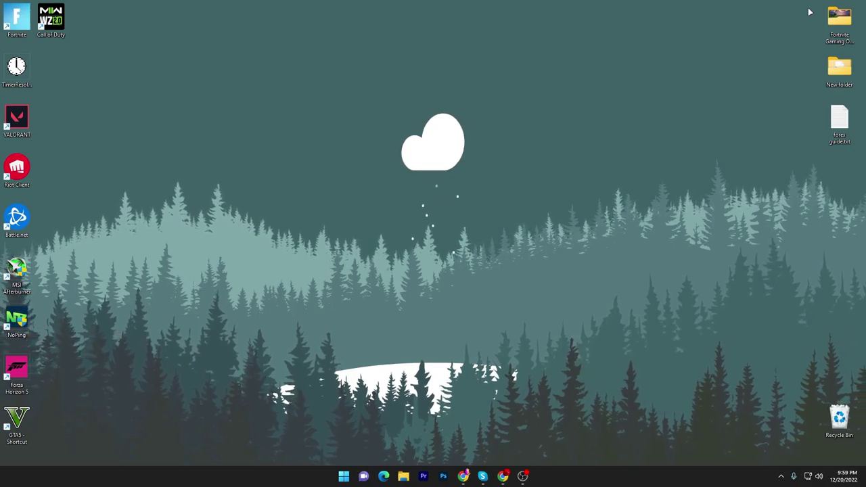
# Launch MSI Afterburner from Windows search.
pyautogui.press('super')
pyautogui.write('MSI Afterburner')
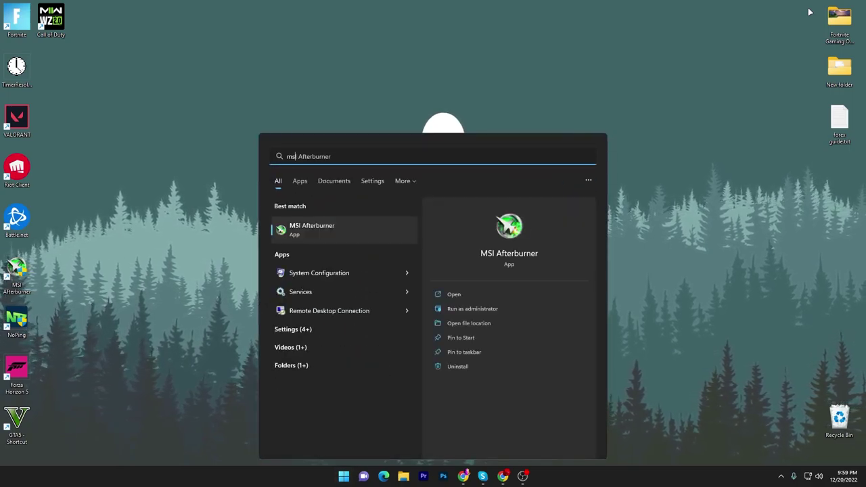
pyautogui.press('Return')
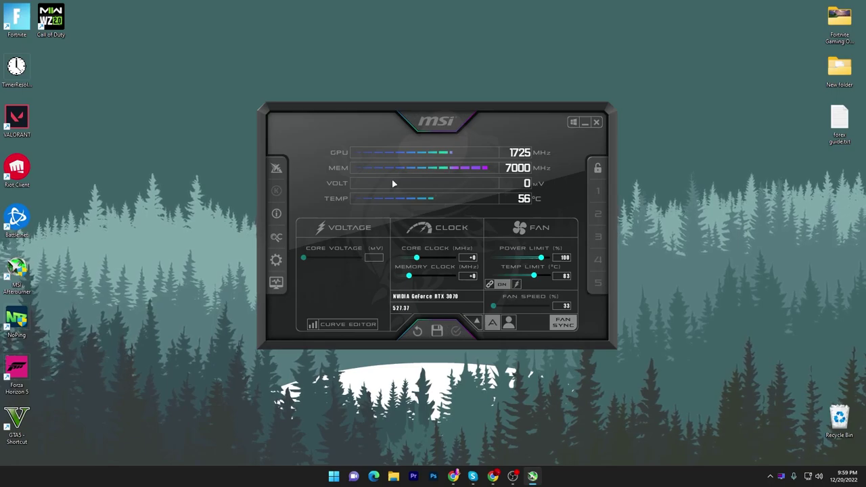
# Launch RivaTuner Statistics Server via search for 'riva' and send Afterburner to the tray.
pyautogui.press('super')
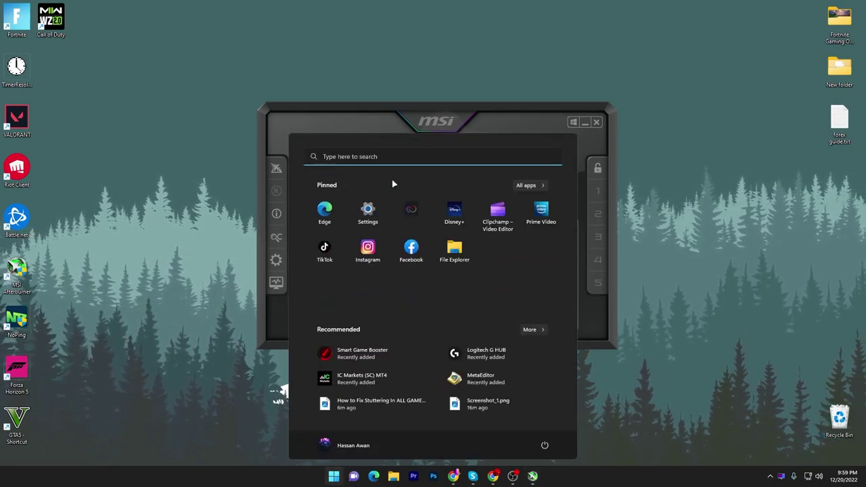
pyautogui.write('riva')
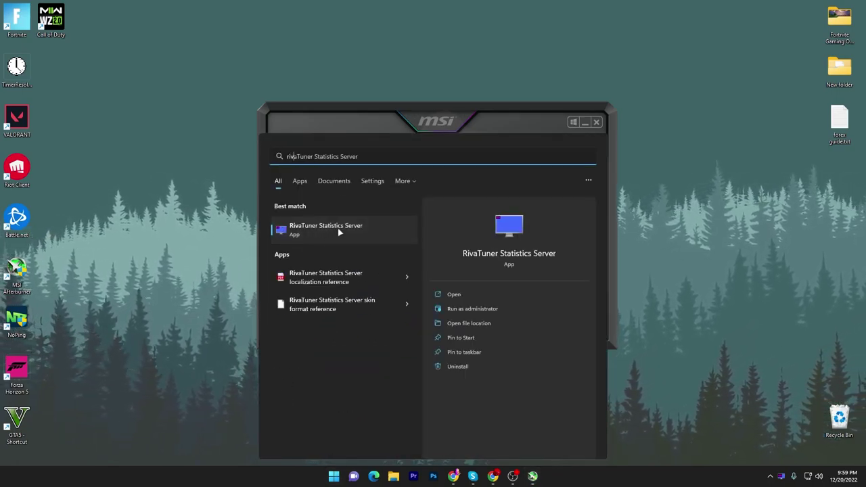
pyautogui.click(339, 232)
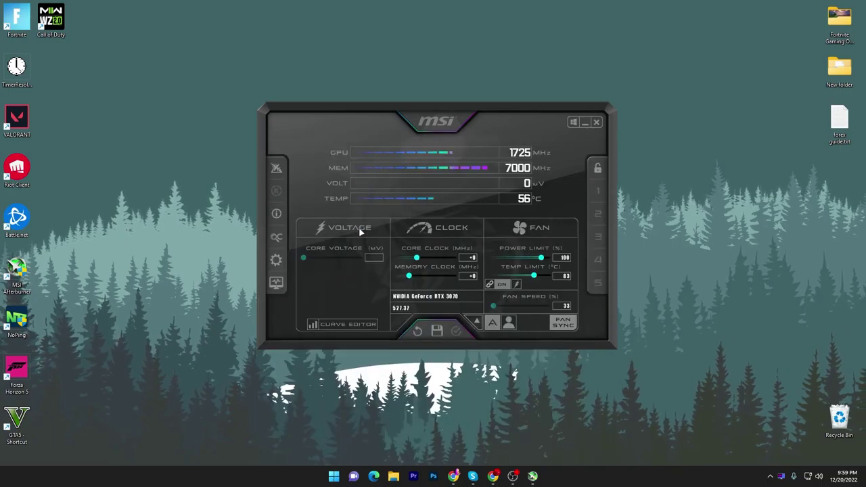
pyautogui.click(586, 124)
# Center the RivaTuner window, select the Fortnite profile, and start adding a new application profile.
pyautogui.click(780, 477)
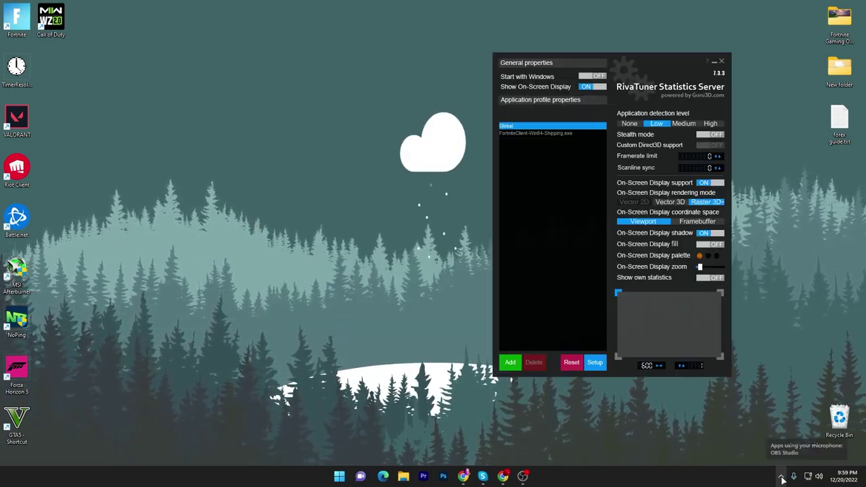
pyautogui.moveTo(479, 63); pyautogui.dragTo(470, 64)
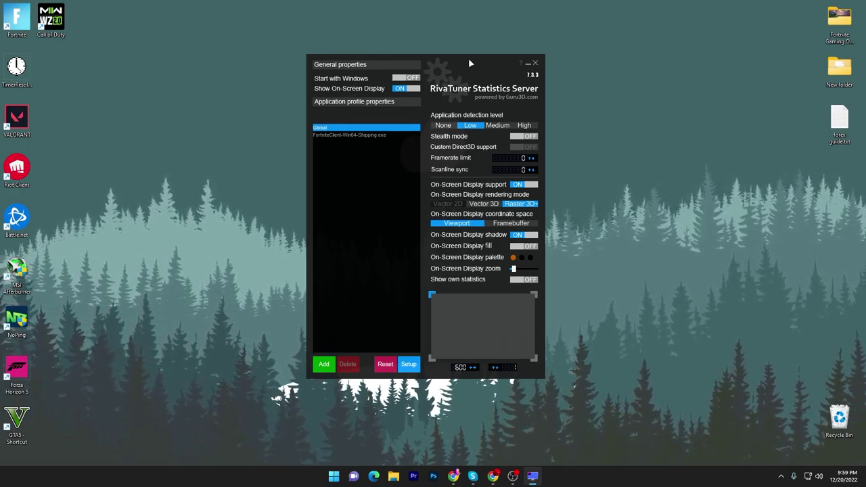
pyautogui.click(335, 135)
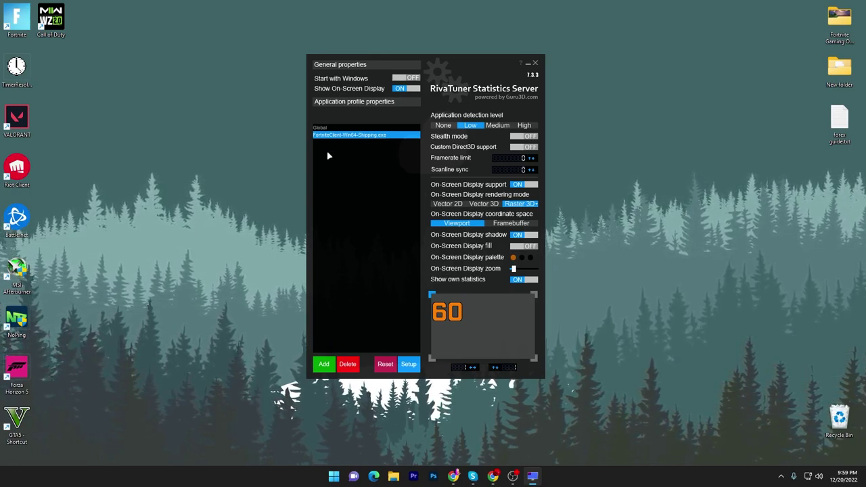
pyautogui.click(324, 364)
# Add VALORANT-Win64-Shipping.exe from C:\Riot Games\VALORANT\live\ShooterGame\Binaries\Win64 as a profile.
pyautogui.click(323, 245)
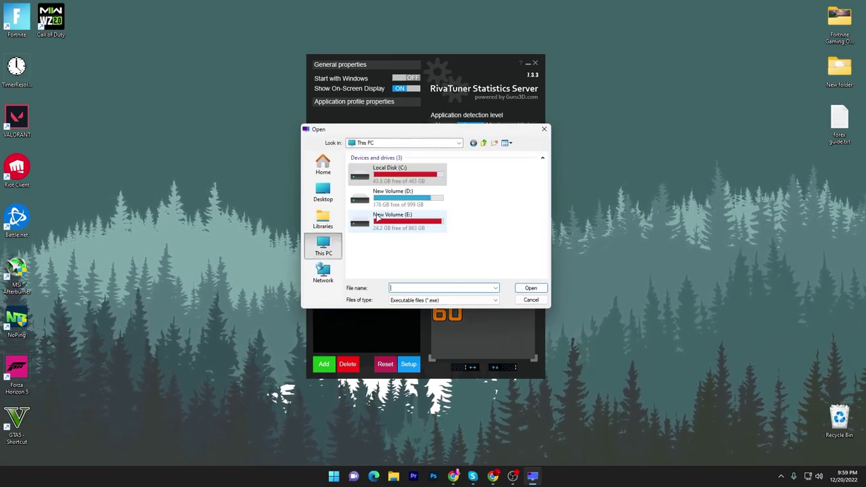
pyautogui.doubleClick(398, 174)
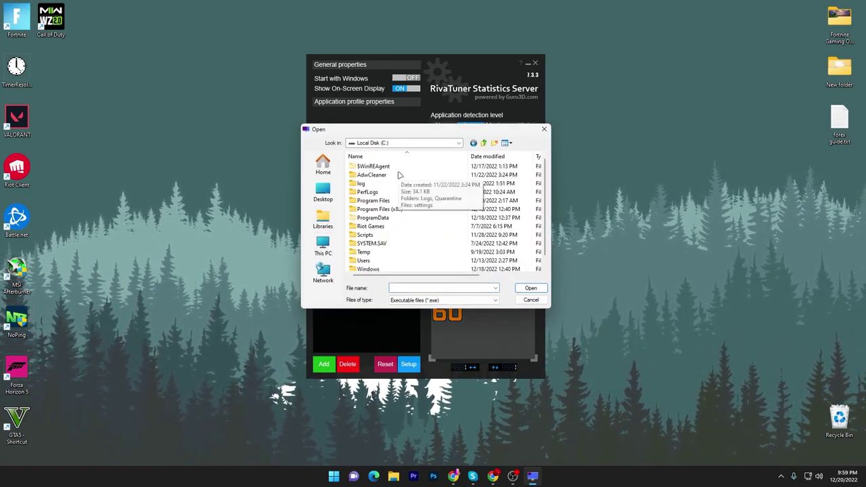
pyautogui.doubleClick(369, 227)
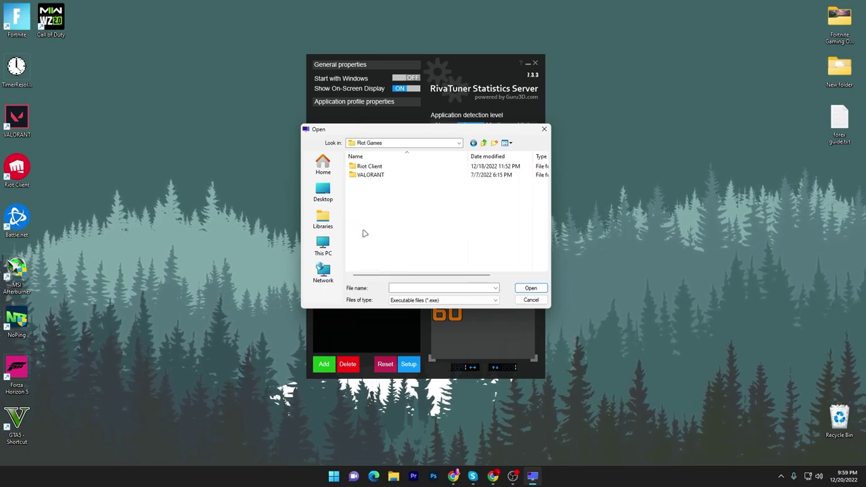
pyautogui.doubleClick(371, 174)
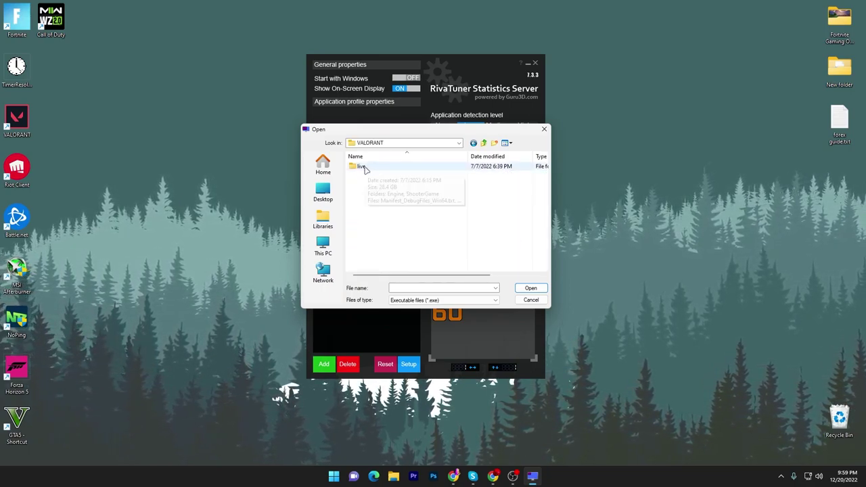
pyautogui.doubleClick(364, 168)
pyautogui.doubleClick(379, 174)
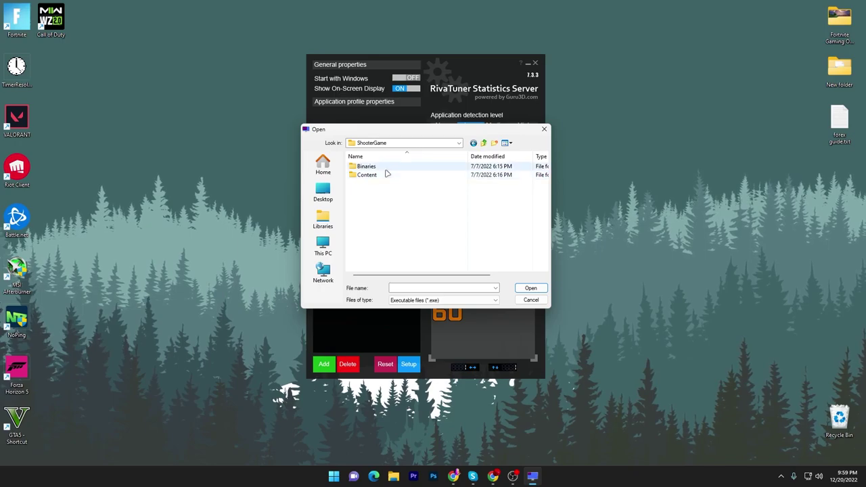
pyautogui.doubleClick(379, 168)
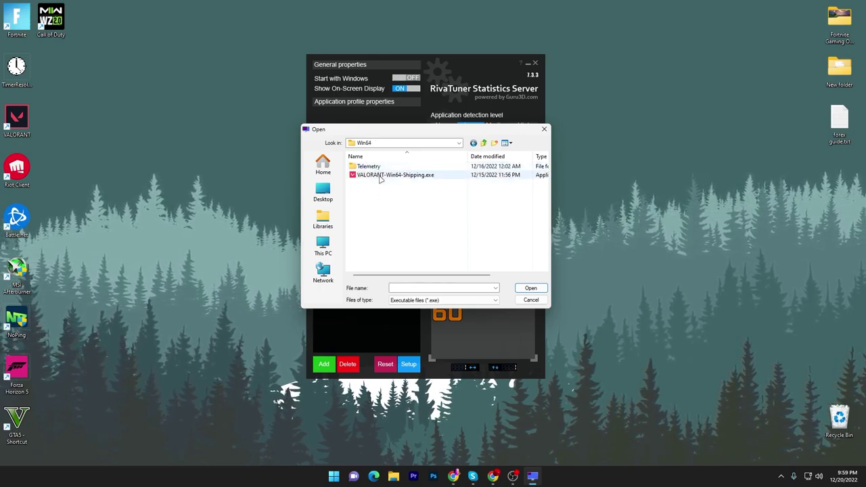
pyautogui.click(386, 176)
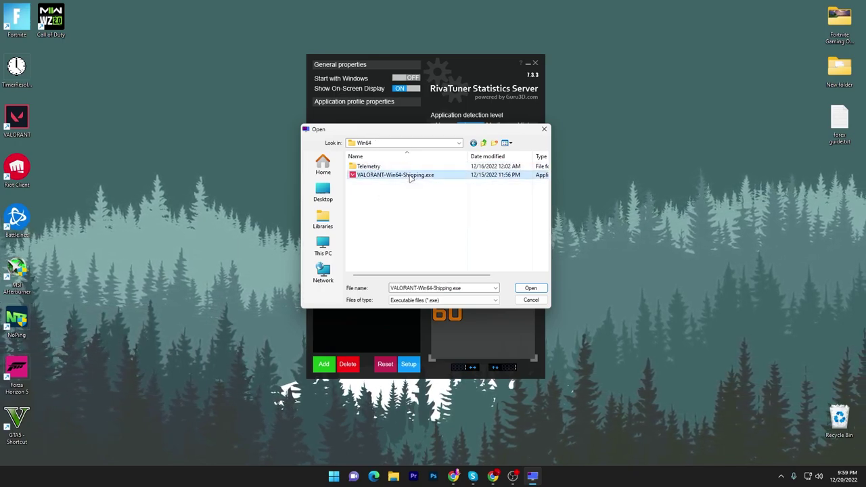
pyautogui.click(531, 288)
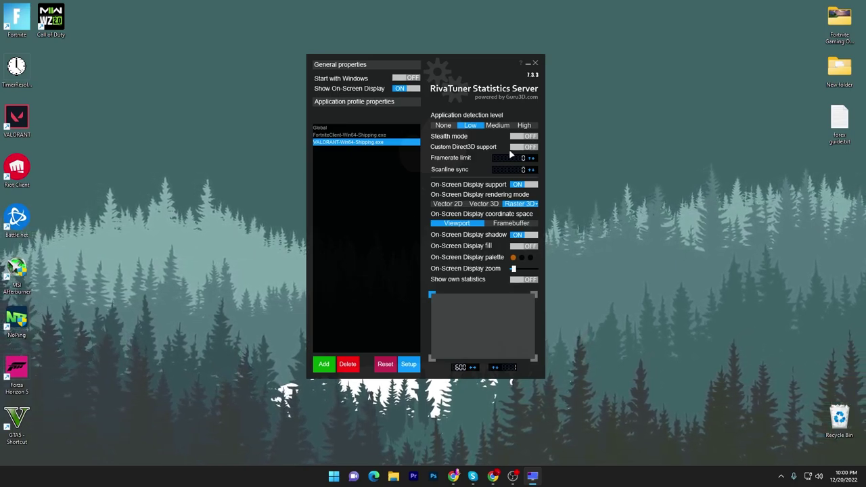
# Set the VALORANT profile's framerate limit to 60, then select the Fortnite profile.
pyautogui.click(523, 158)
pyautogui.write('60')
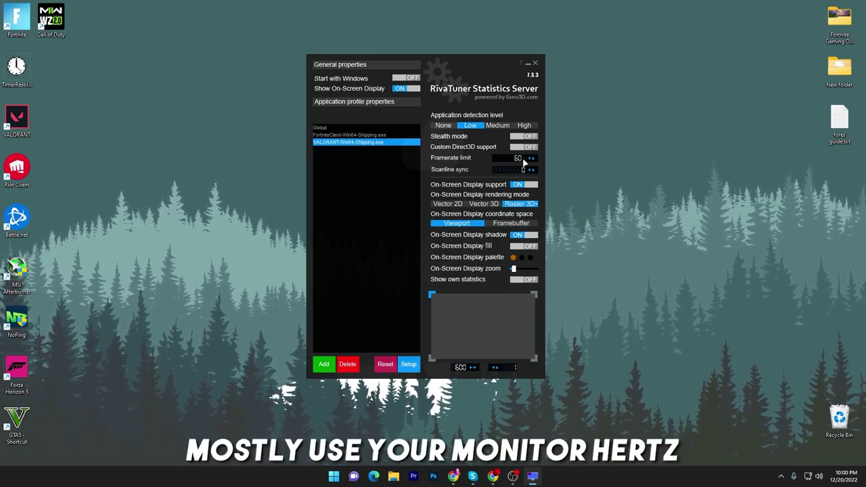
pyautogui.press('Return')
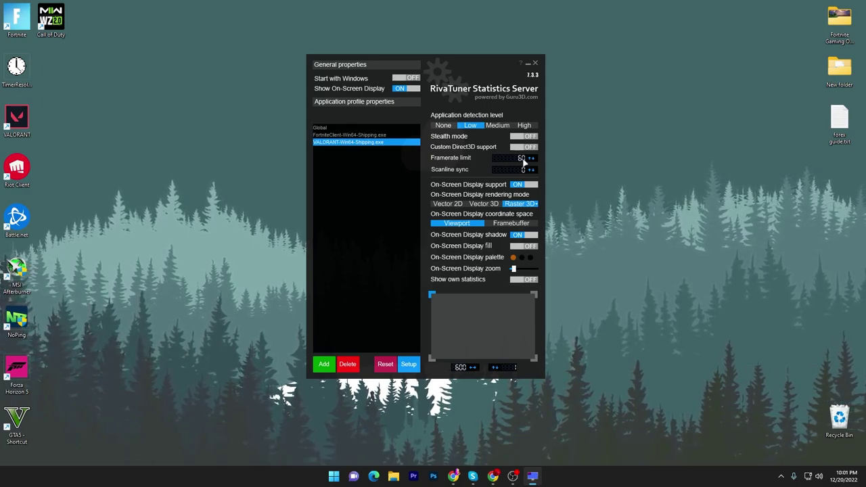
pyautogui.press('Up')
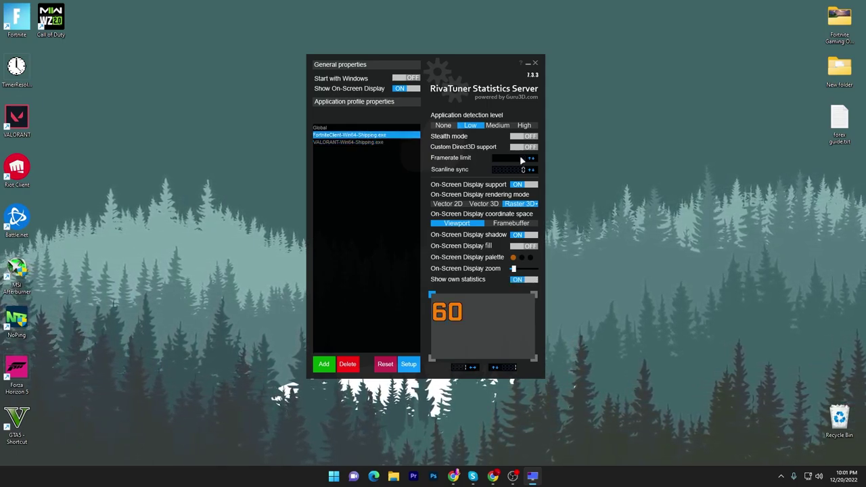
pyautogui.moveTo(518, 158)
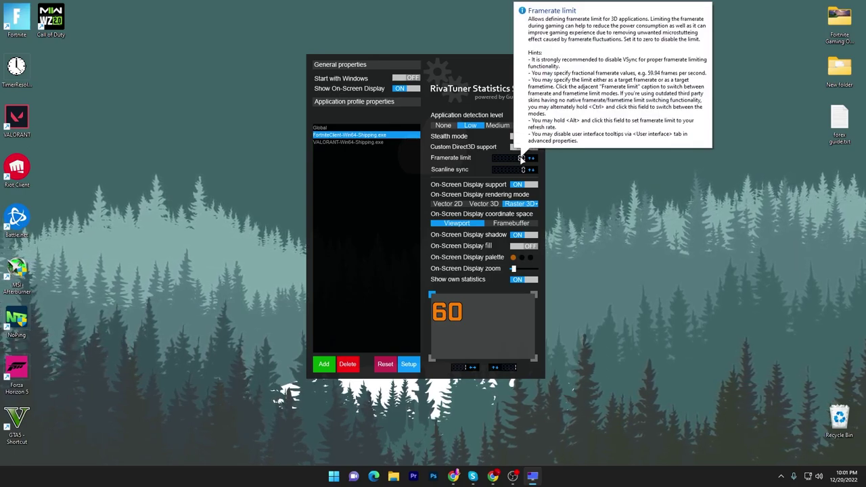
# Enter and confirm a new framerate limit for the FortniteClient-Win64-Shipping.exe profile.
pyautogui.click(522, 159)
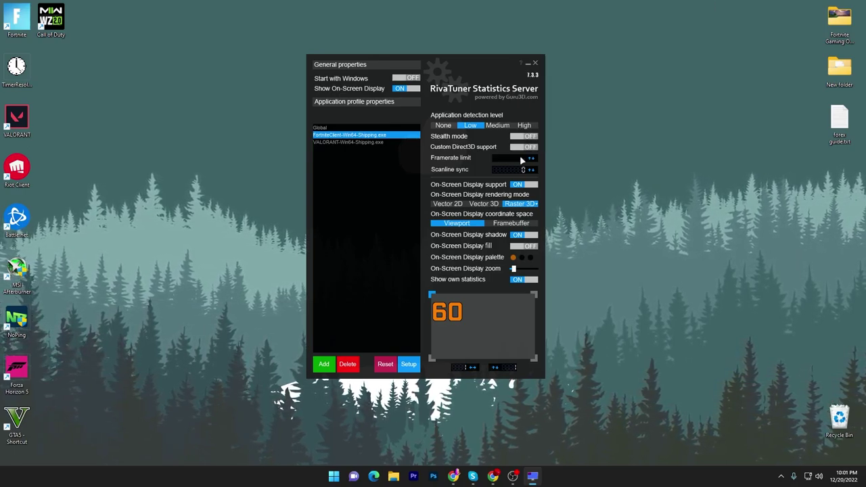
pyautogui.press('Return')
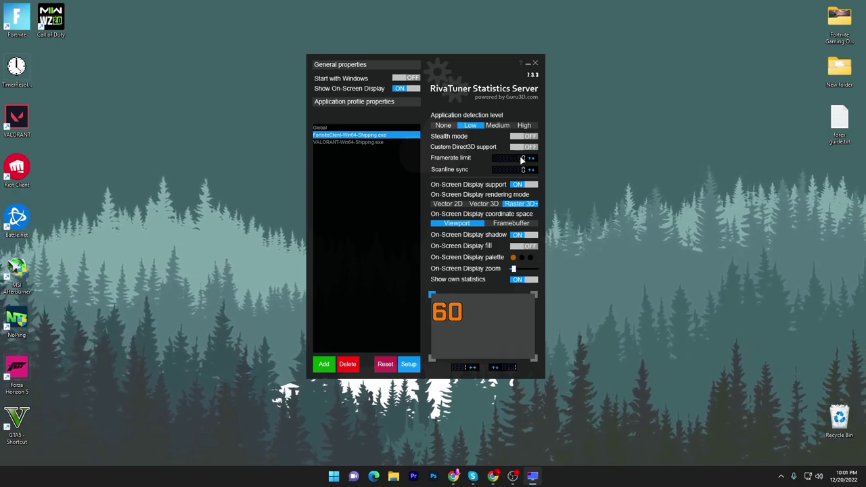